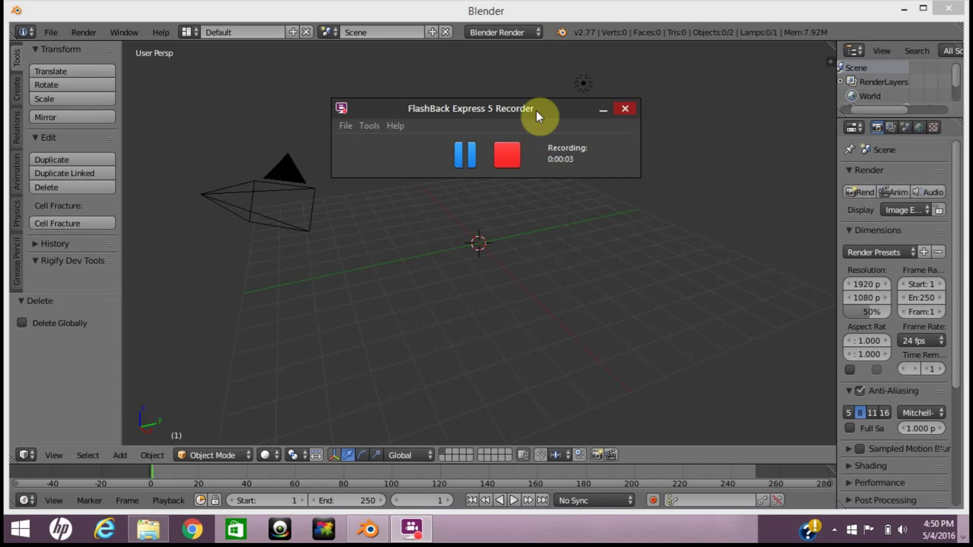
drag(536, 110, 592, 515)
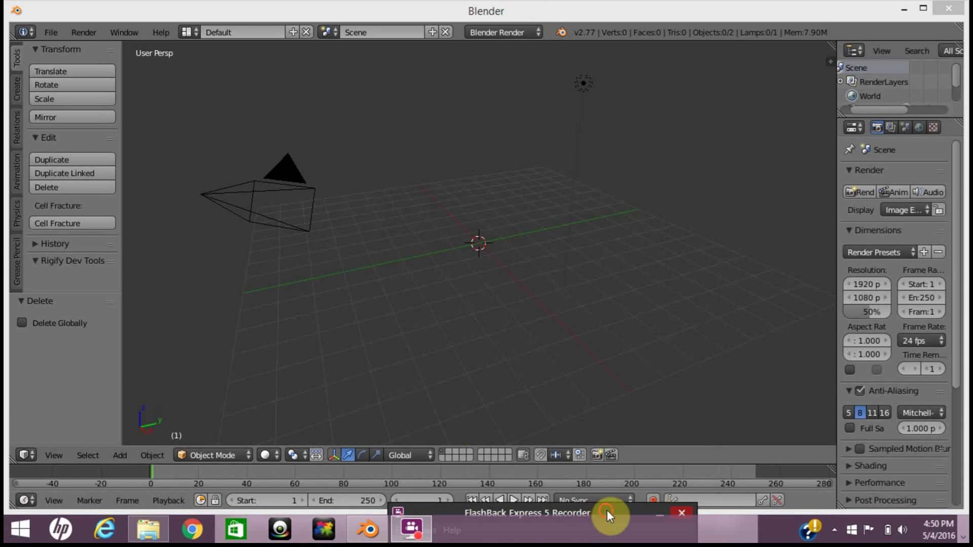
drag(606, 509, 664, 302)
click(714, 306)
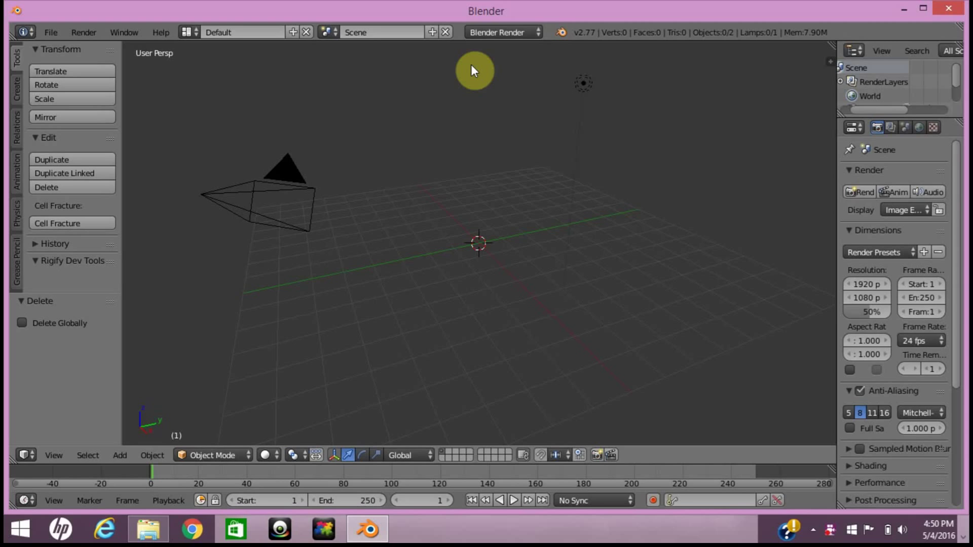
click(515, 31)
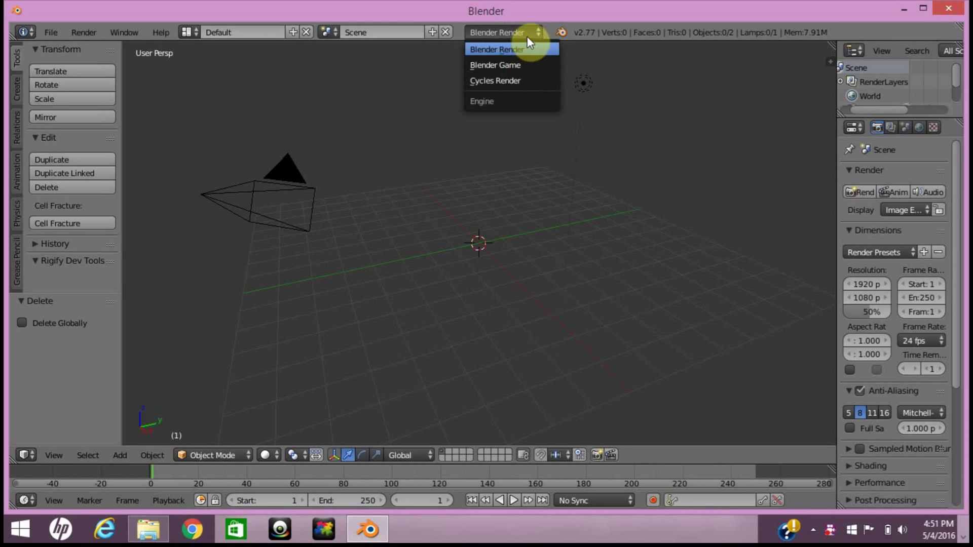
click(527, 49)
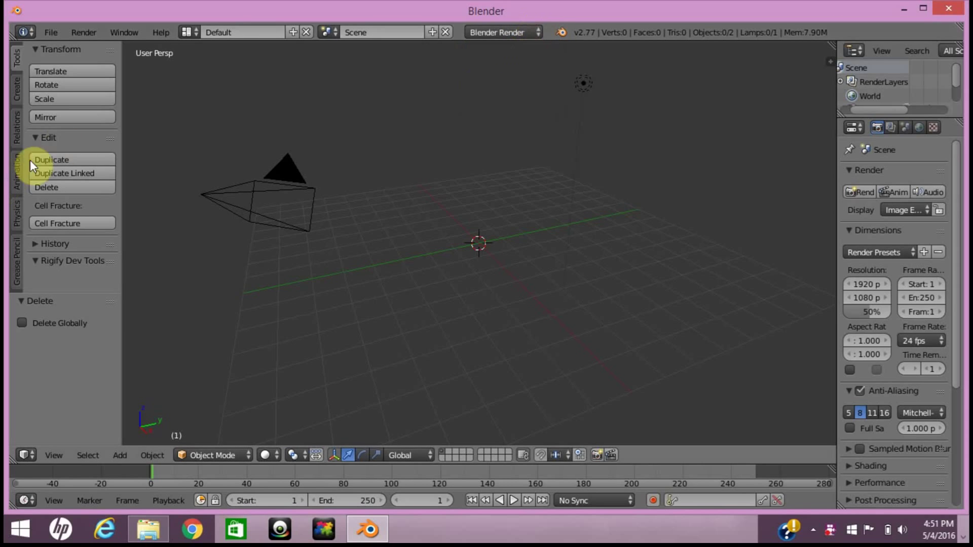
- Add a UV sphere mesh at the centre of the empty scene
click(17, 89)
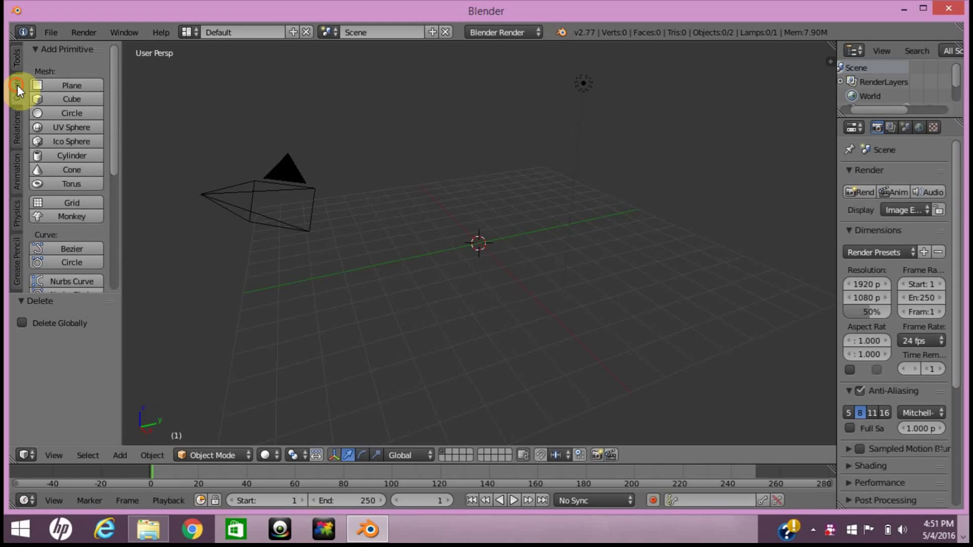
click(69, 127)
middle_drag(566, 263, 550, 241)
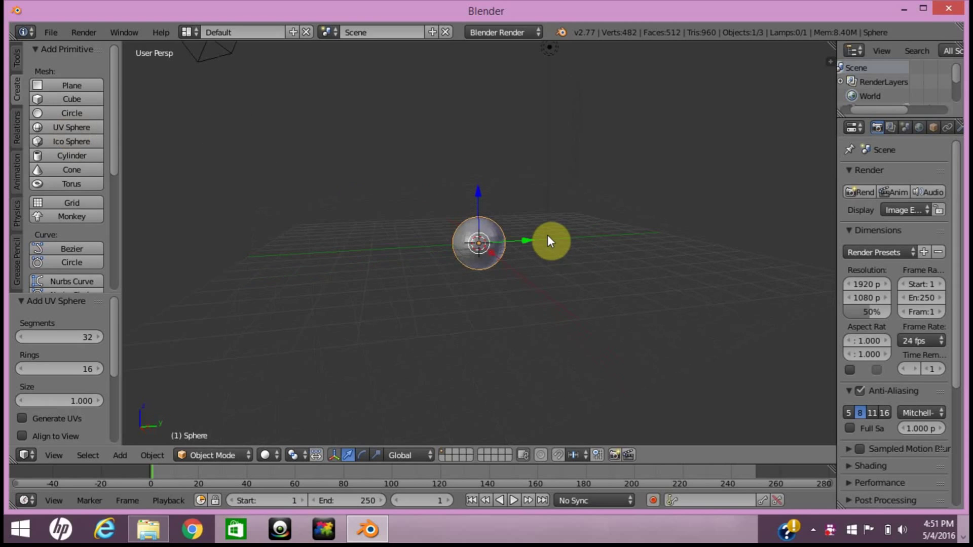
- Switch the 3D view to orthographic projection and look at the sphere from the front
click(60, 455)
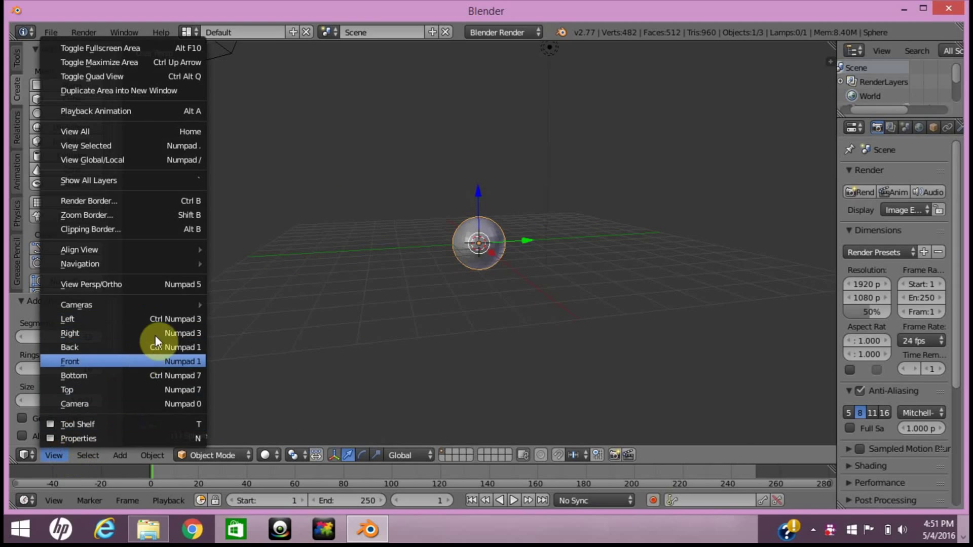
click(154, 278)
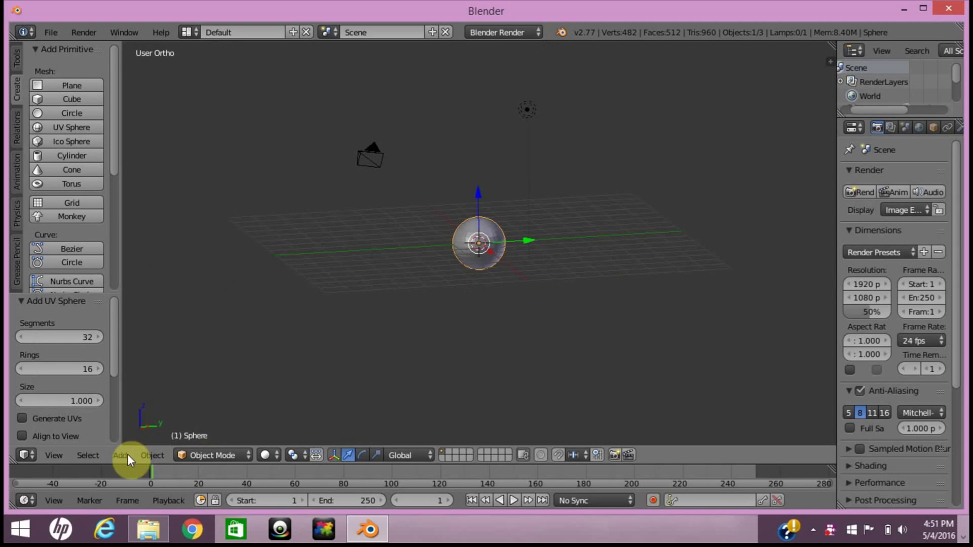
click(55, 455)
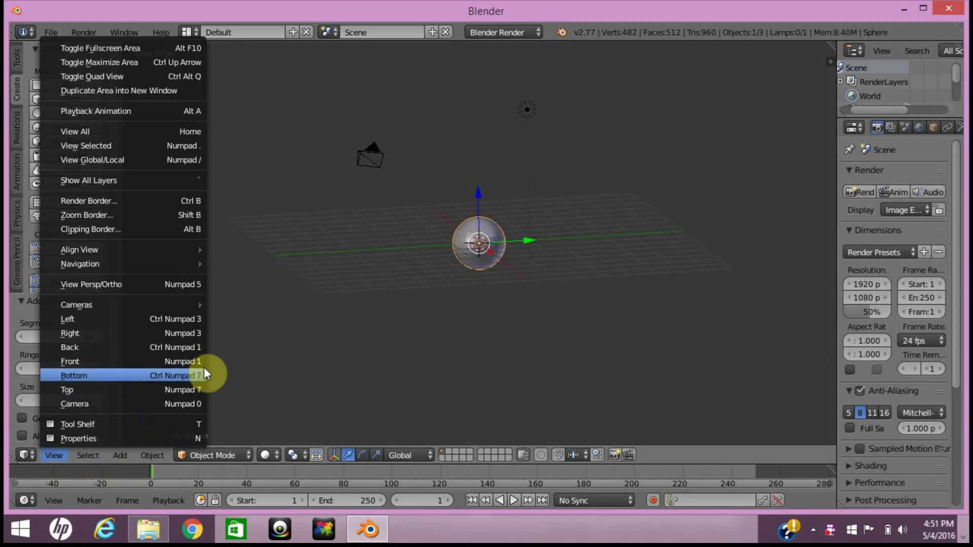
click(181, 361)
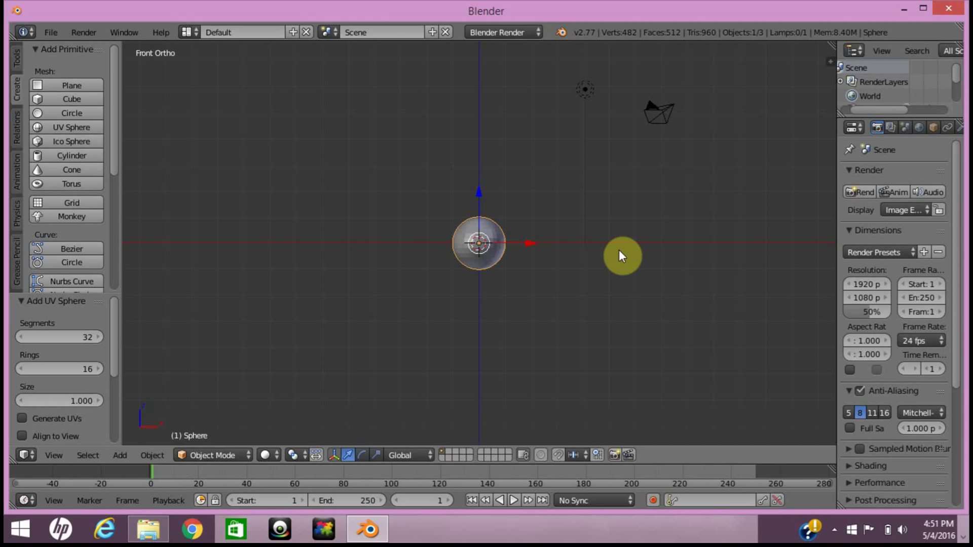
scroll(618, 250, up, 9)
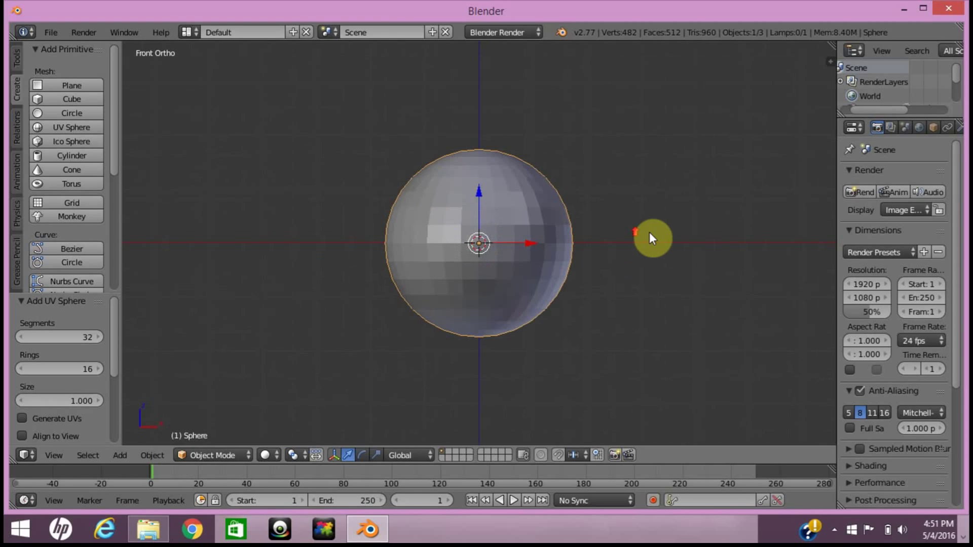
scroll(653, 251, down, 1)
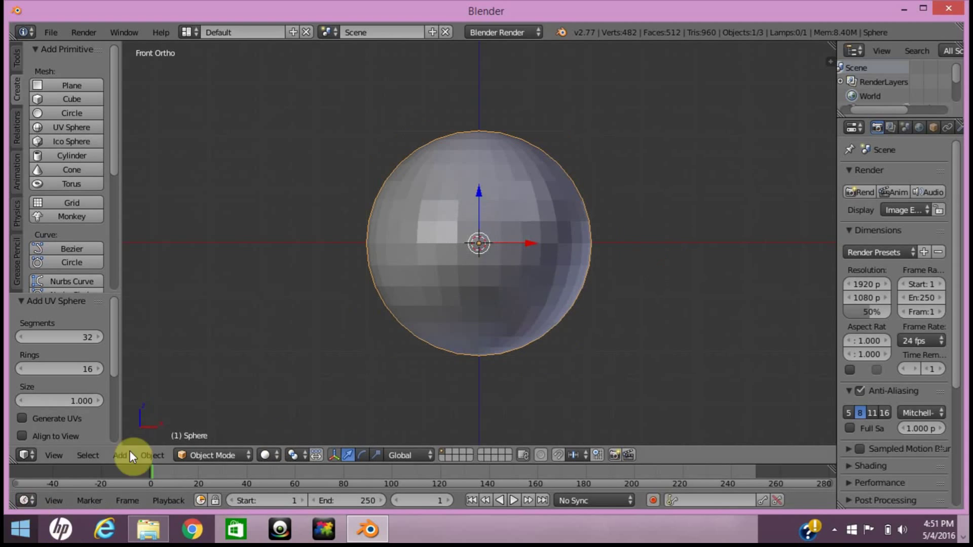
- Put the sphere in Edit Mode and display the viewport as Wireframe
click(245, 454)
click(248, 423)
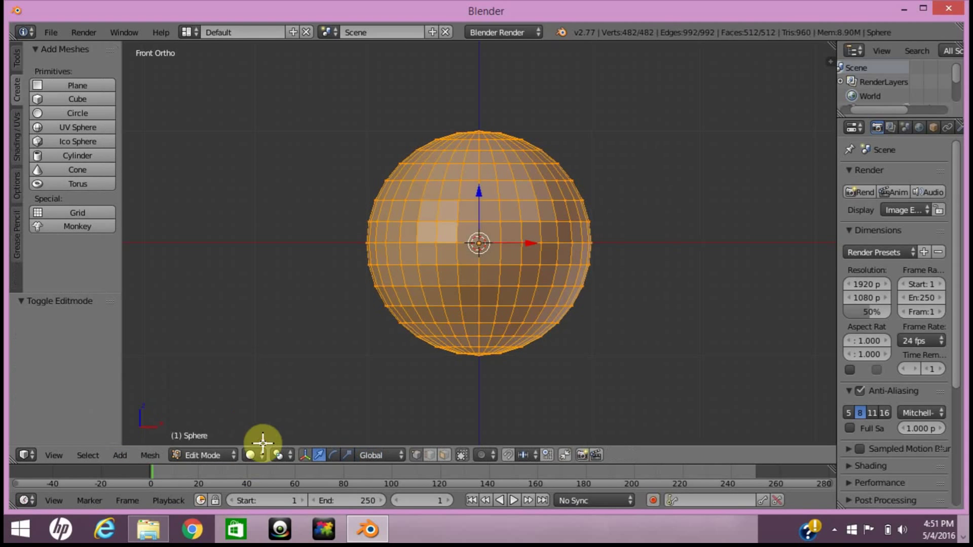
click(256, 455)
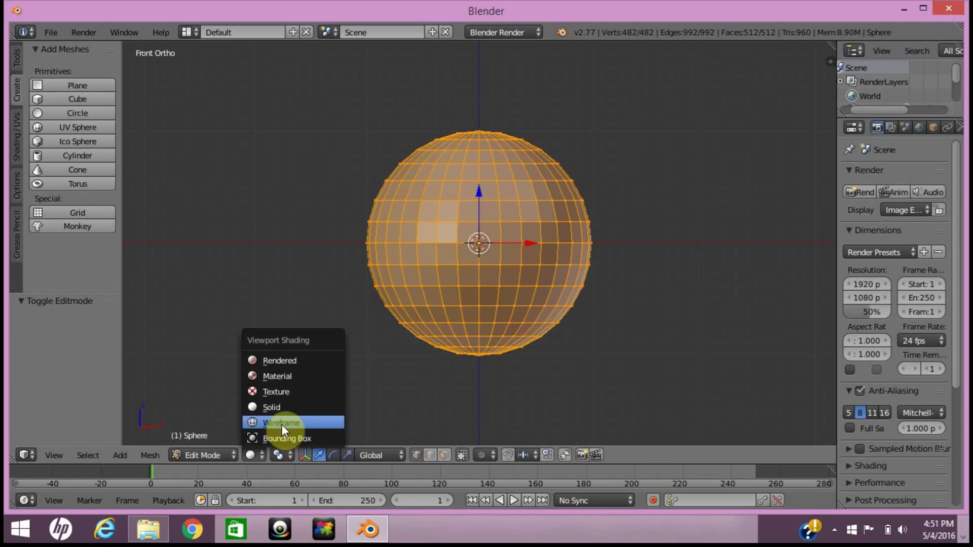
click(282, 424)
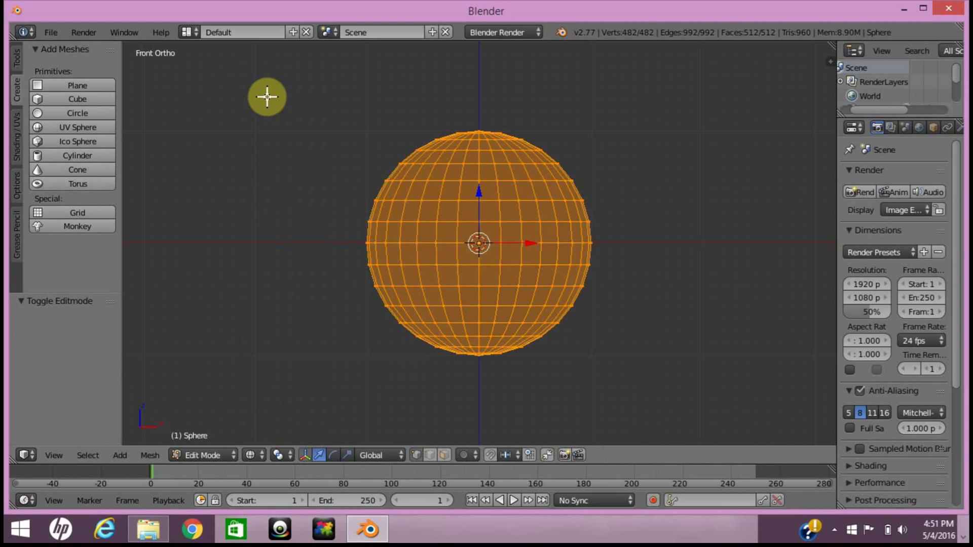
- Box-select all the sphere's vertices above its equator and delete them, leaving an open lower half
key(a)
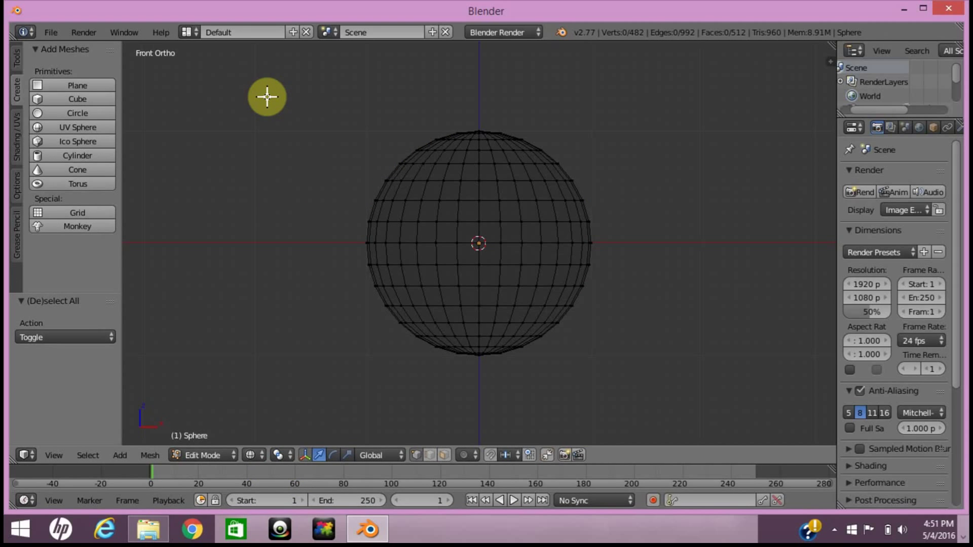
key(b)
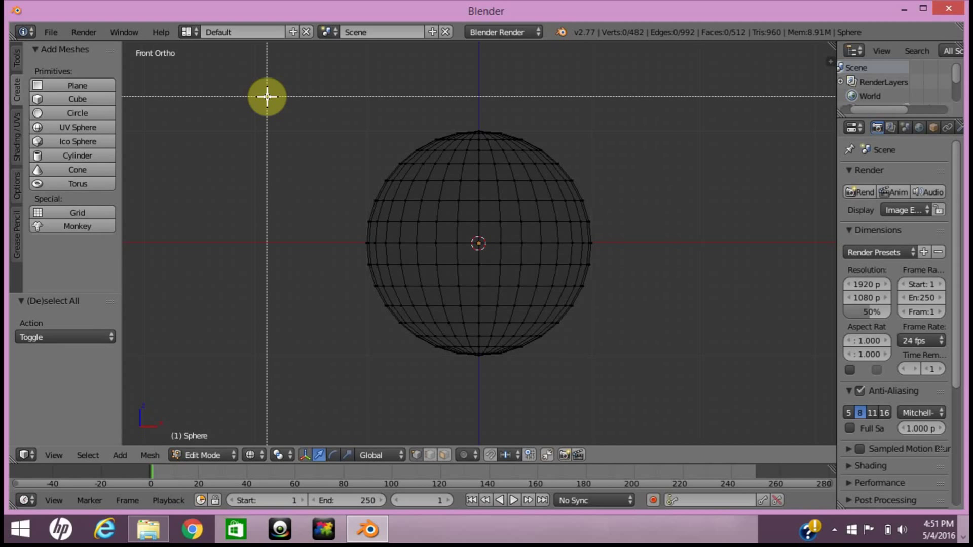
drag(267, 96, 697, 232)
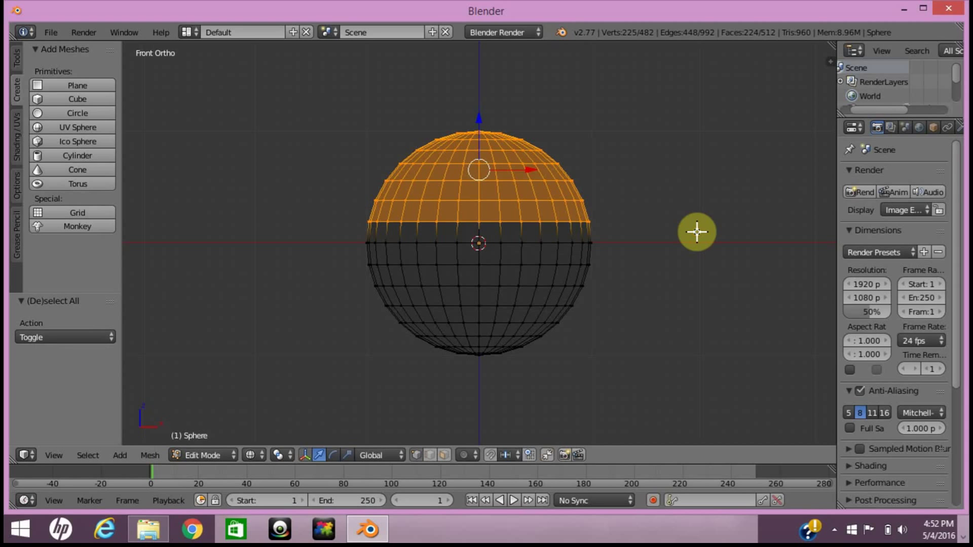
key(x)
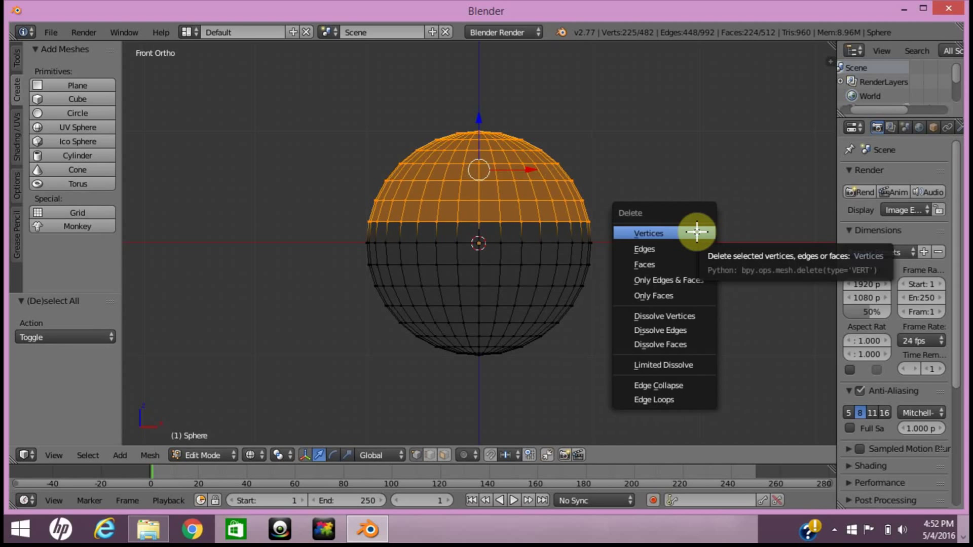
click(697, 232)
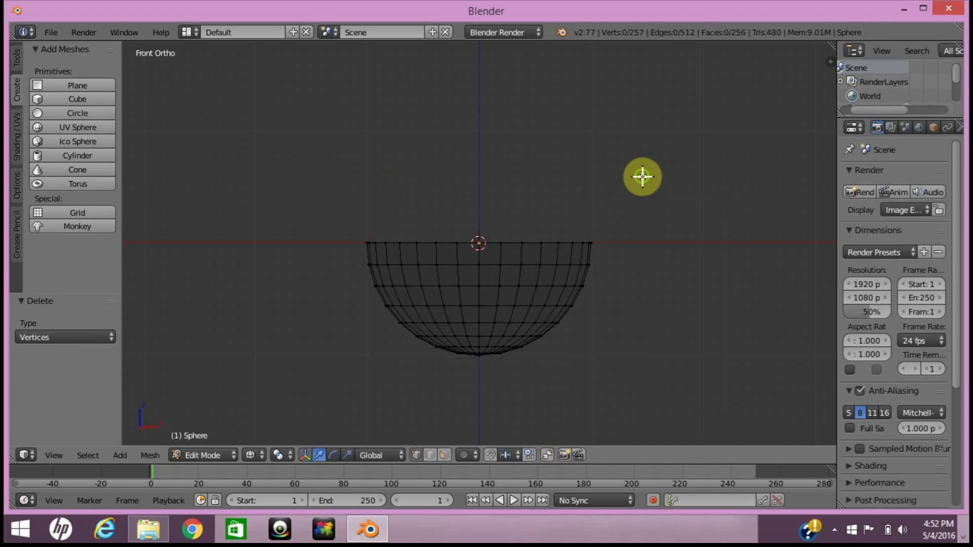
- Set the viewport shading back to Solid for the half sphere
middle_drag(643, 176, 618, 212)
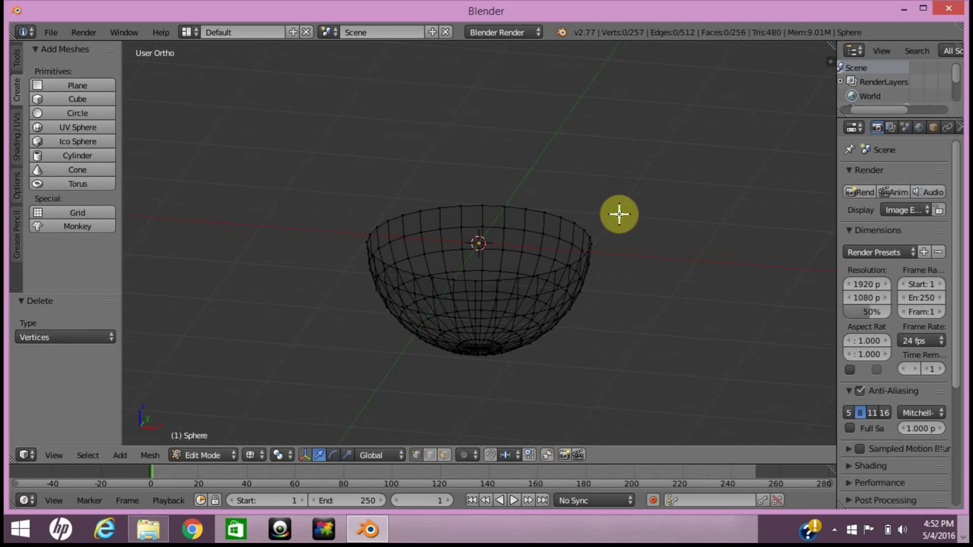
click(258, 455)
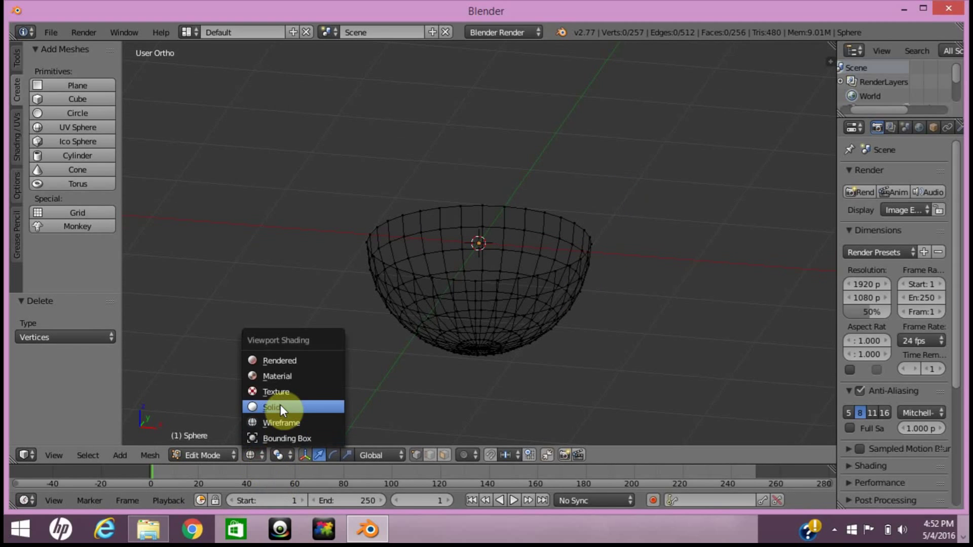
click(280, 407)
- Return to Object Mode and apply smooth shading to the bowl
click(226, 453)
click(228, 438)
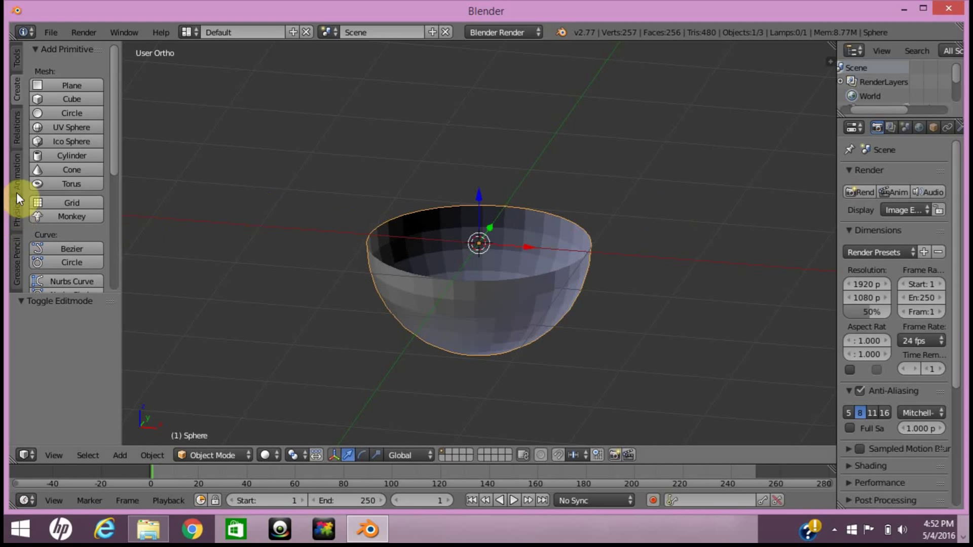
click(15, 58)
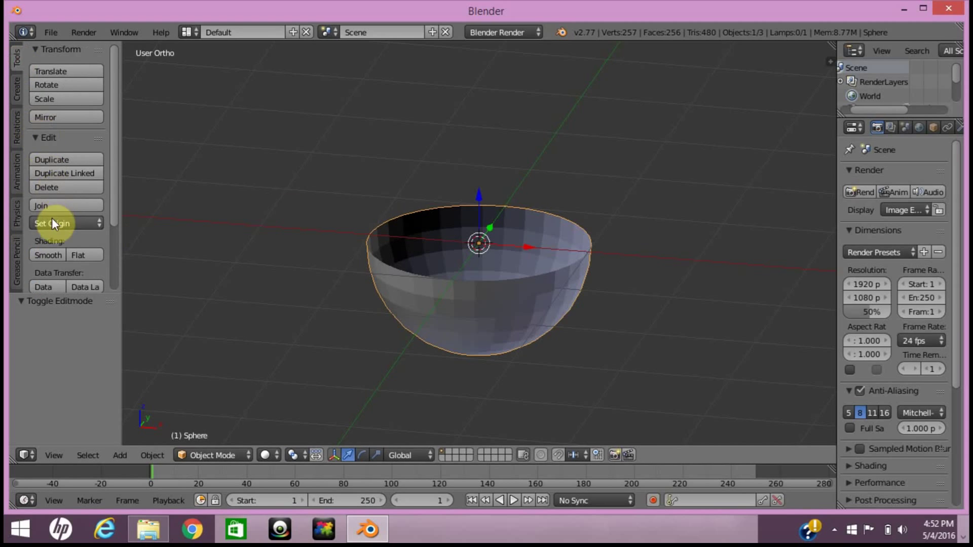
click(48, 256)
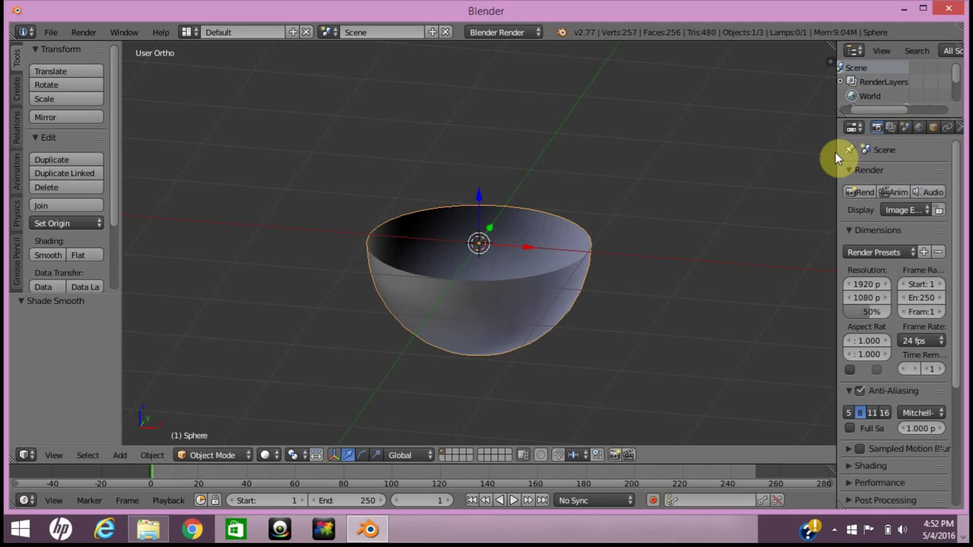
- Add a Solidify modifier to the bowl and set its thickness to 0.08
drag(836, 167, 728, 183)
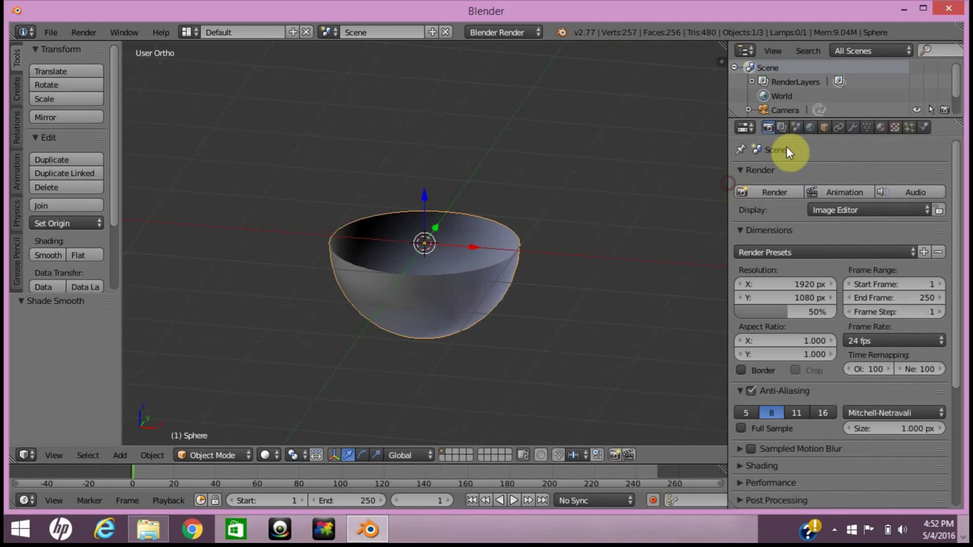
click(853, 127)
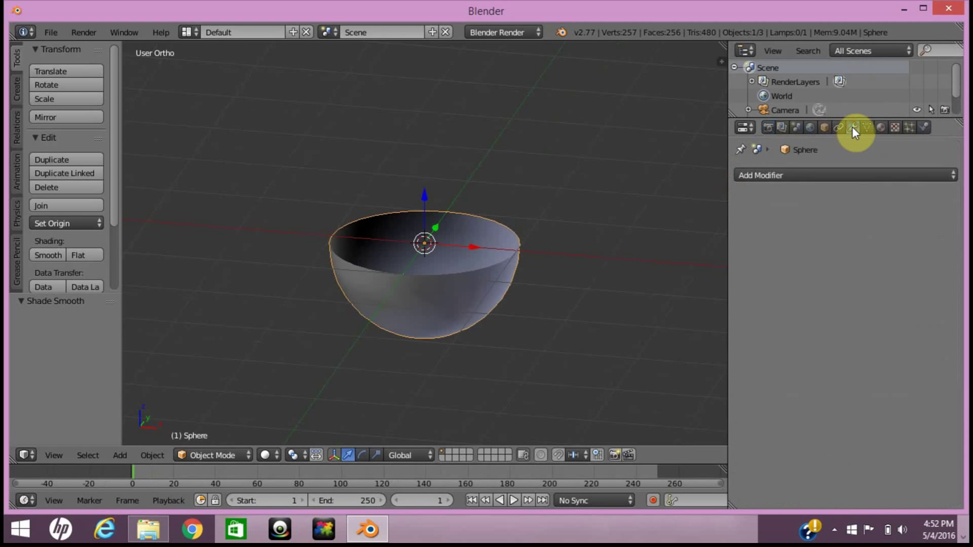
click(837, 175)
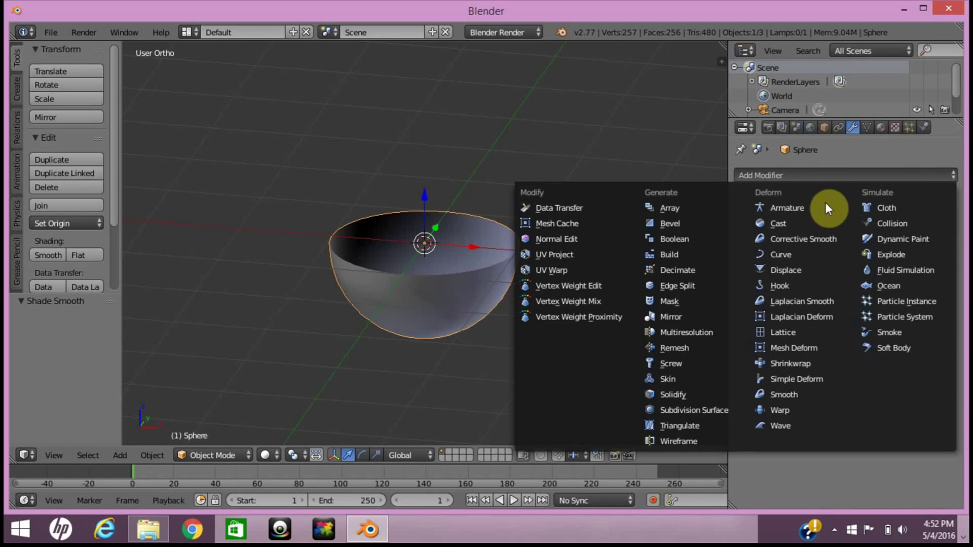
click(679, 395)
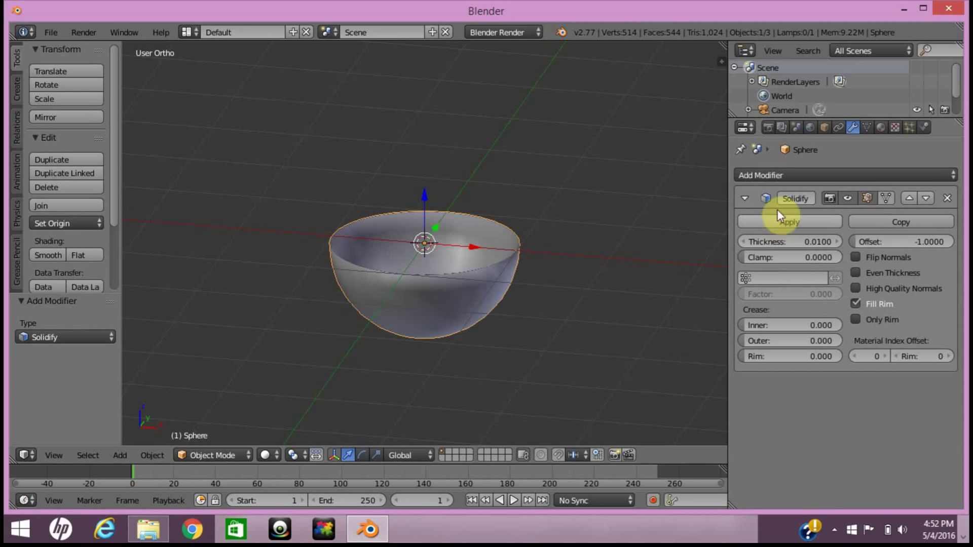
click(818, 242)
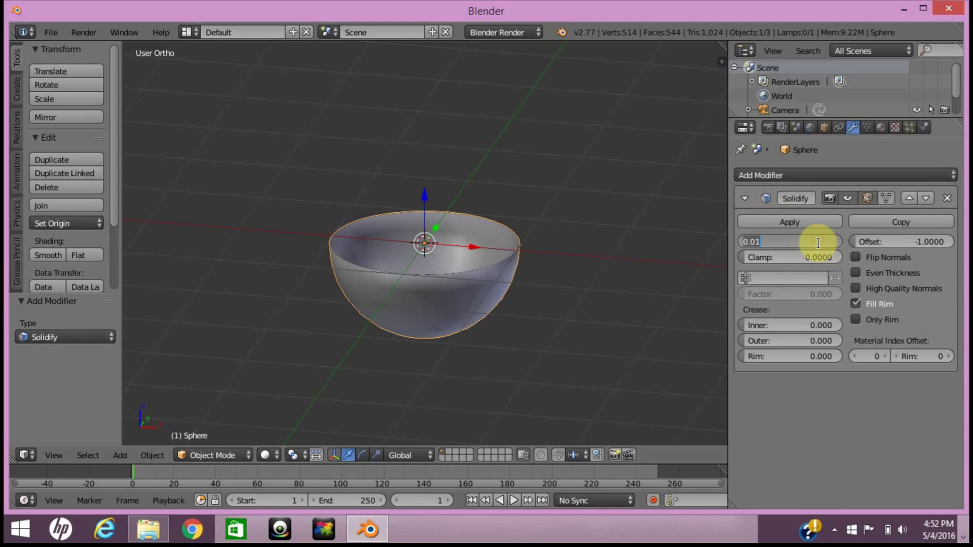
key(BackSpace)
text(0.08)
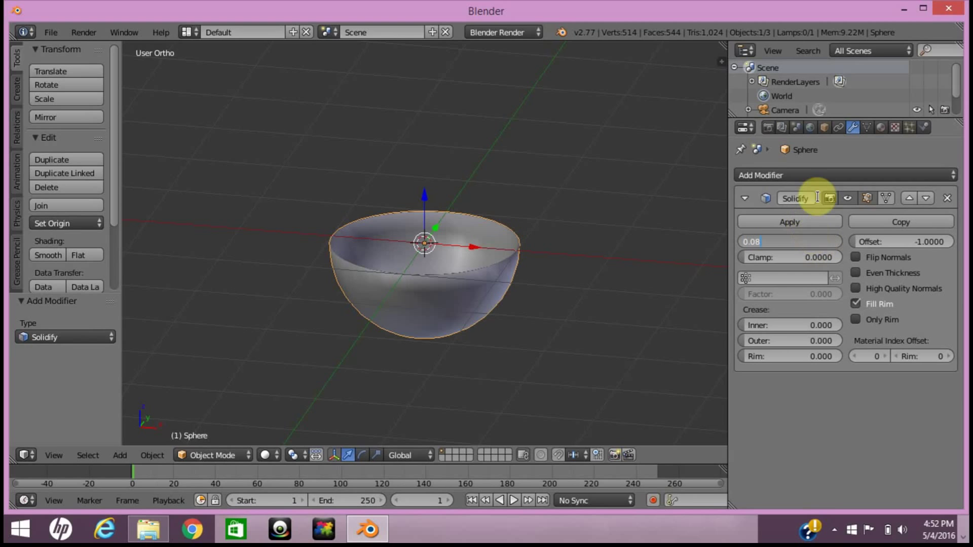
click(796, 221)
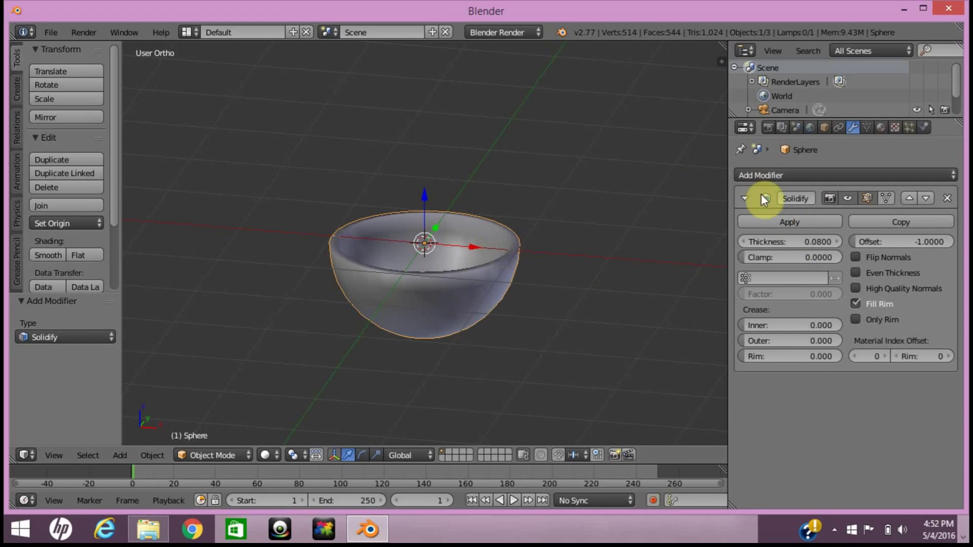
- Change the render engine to Cycles Render and create a new material for the bowl
click(539, 32)
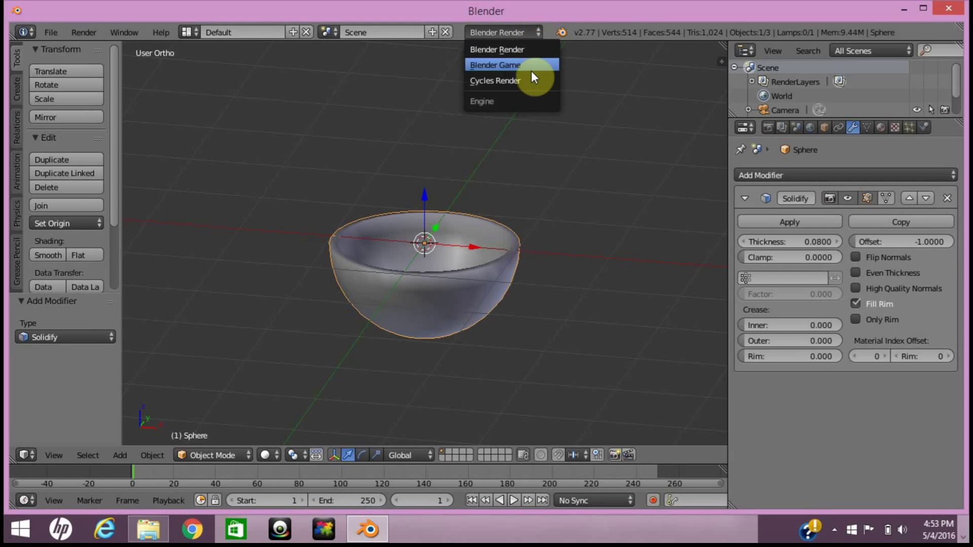
click(531, 86)
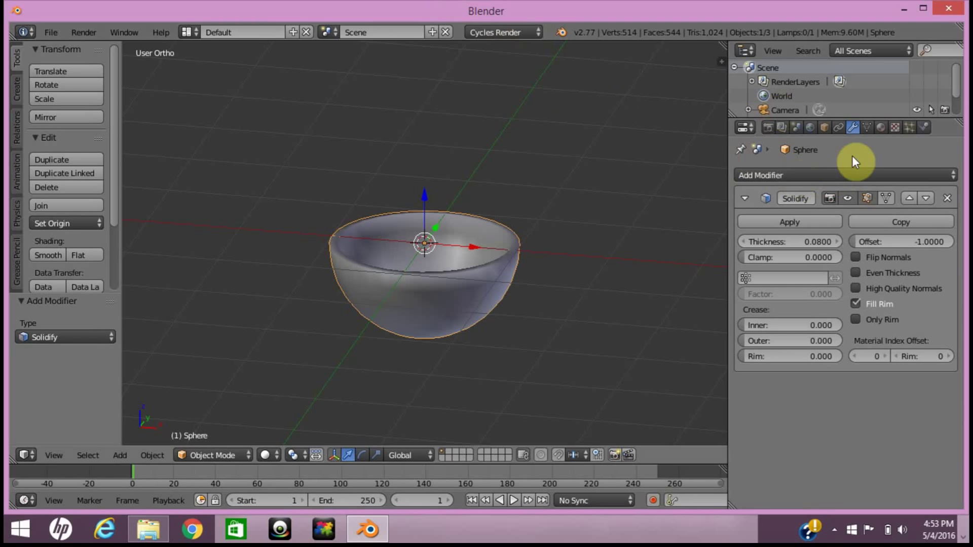
click(882, 127)
click(827, 219)
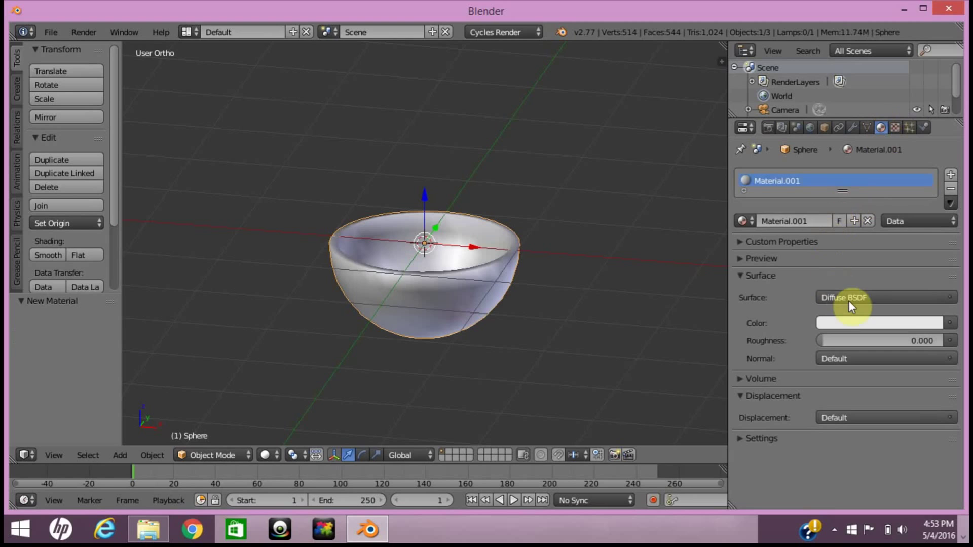
- Change the surface shader of the bowl's material to Glass BSDF
click(741, 276)
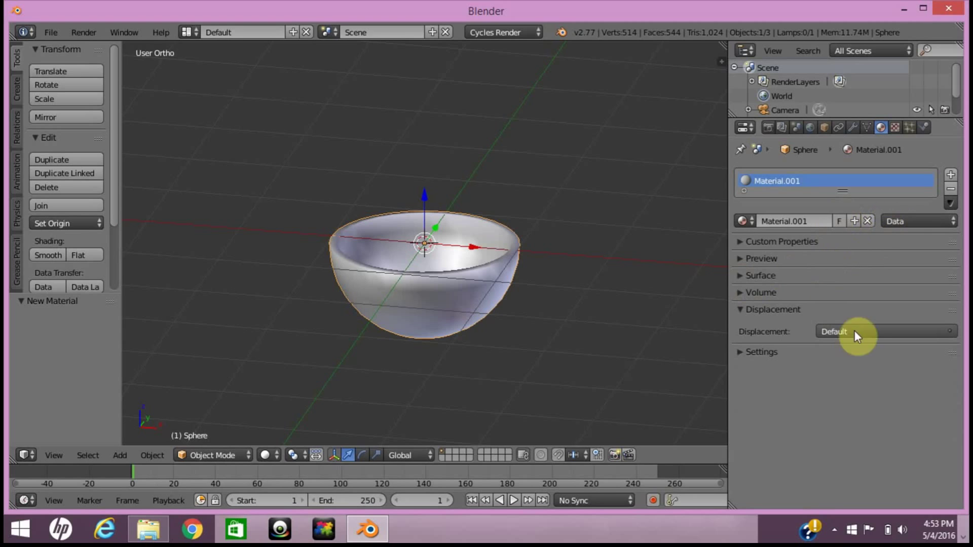
click(740, 308)
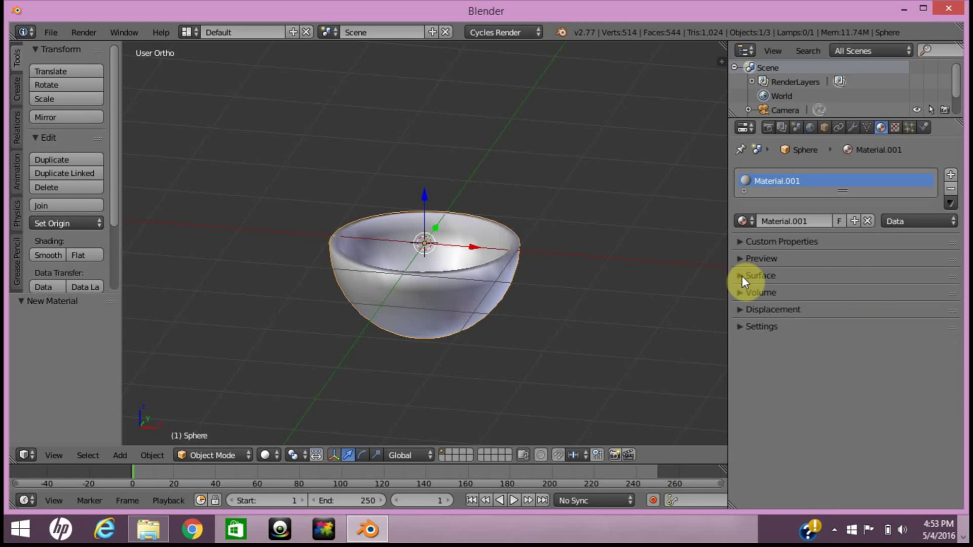
click(740, 276)
click(832, 297)
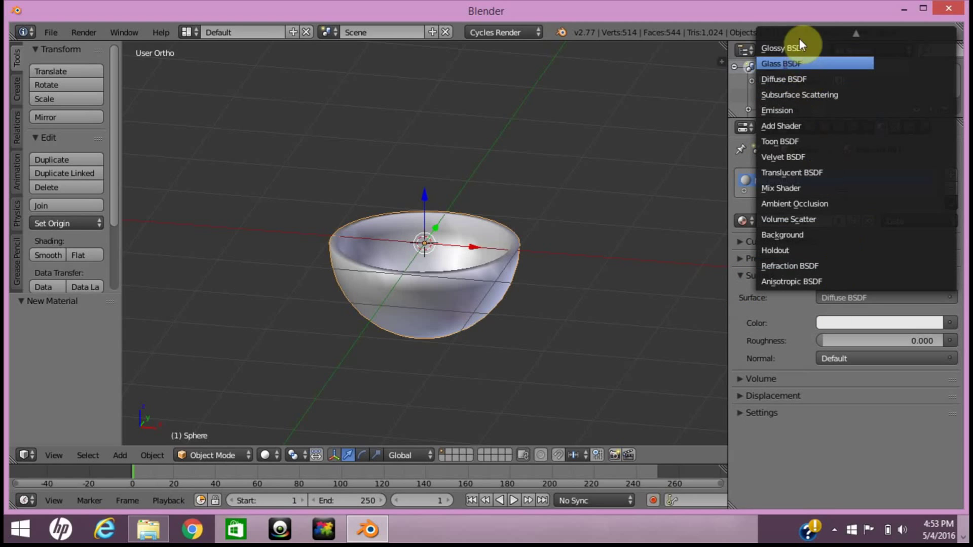
click(800, 64)
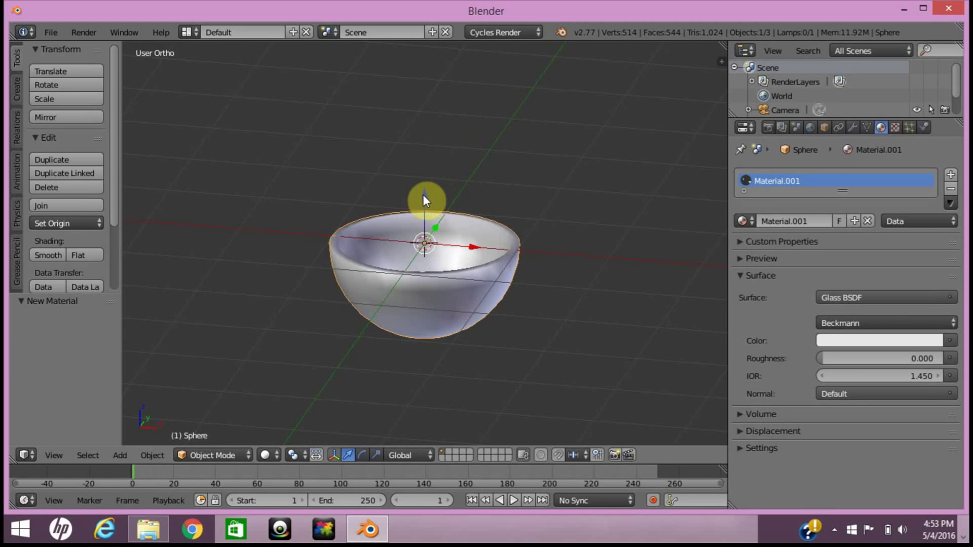
- Move the bowl up about 0.91 units along the Z axis and set the viewport shading to Rendered
drag(424, 196, 443, 115)
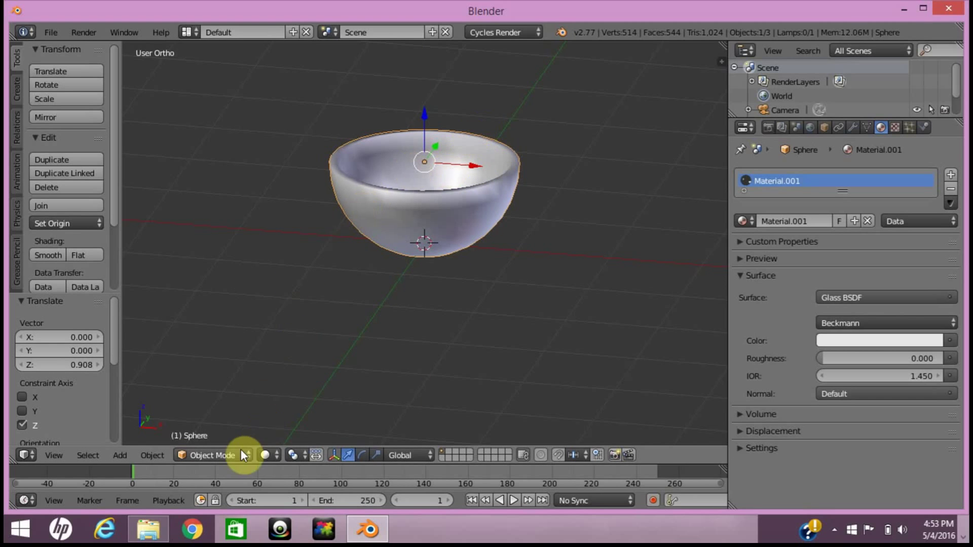
click(276, 454)
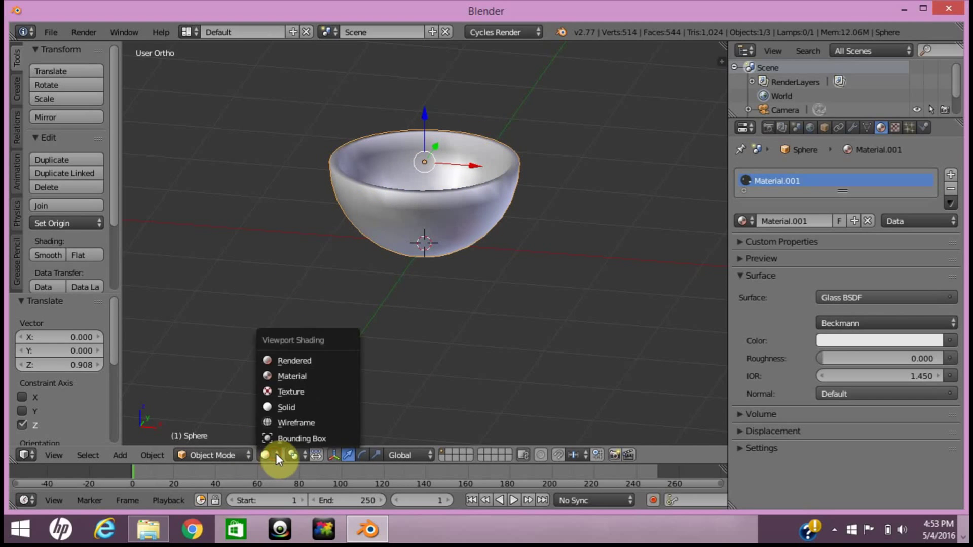
click(287, 359)
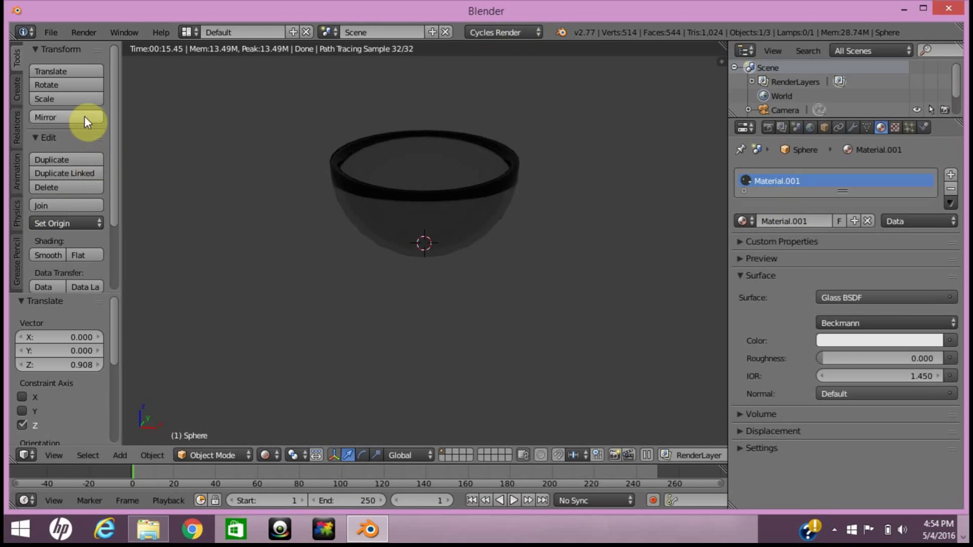
- Try flat shading on the rendered glass bowl, and reapply smooth shading
click(86, 254)
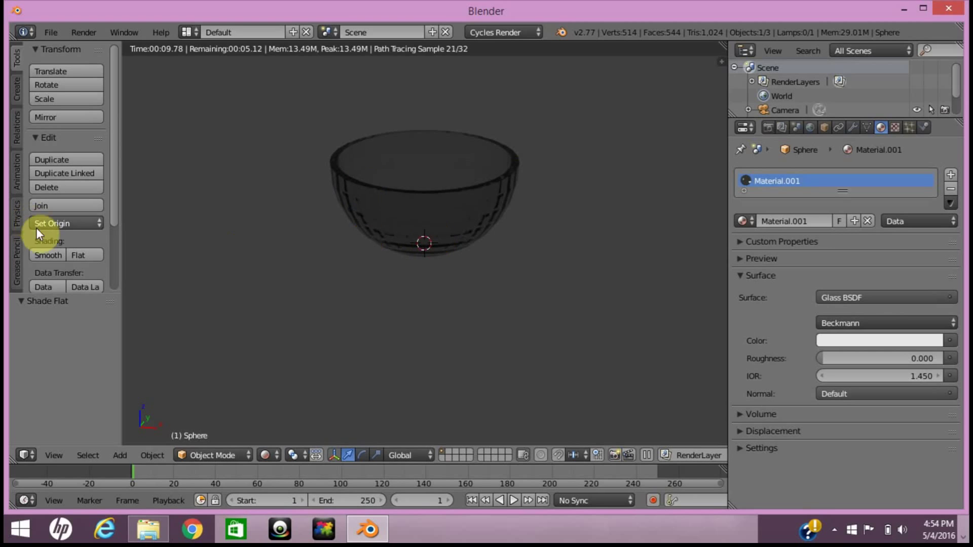
click(48, 255)
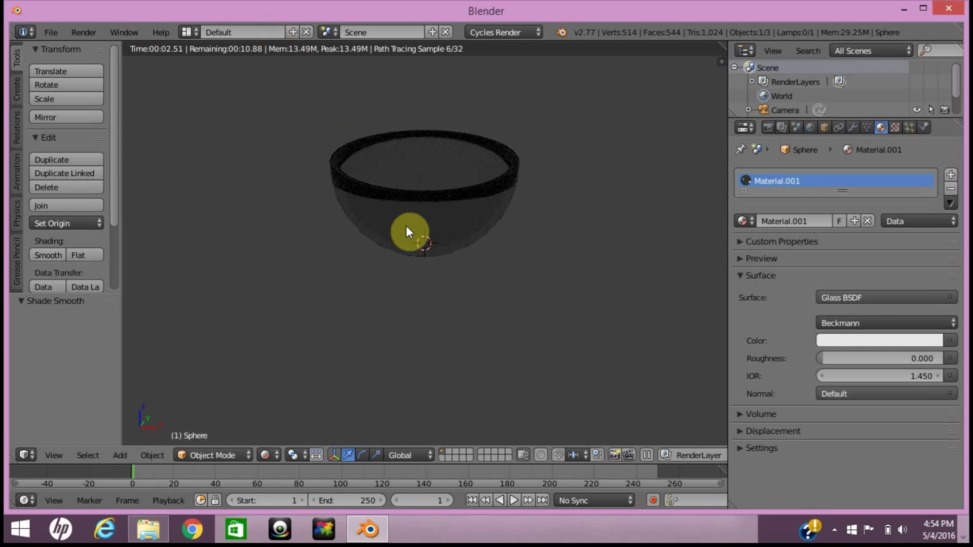
- Examine the scene's render dimensions and output settings, including the available image and movie file formats
click(766, 127)
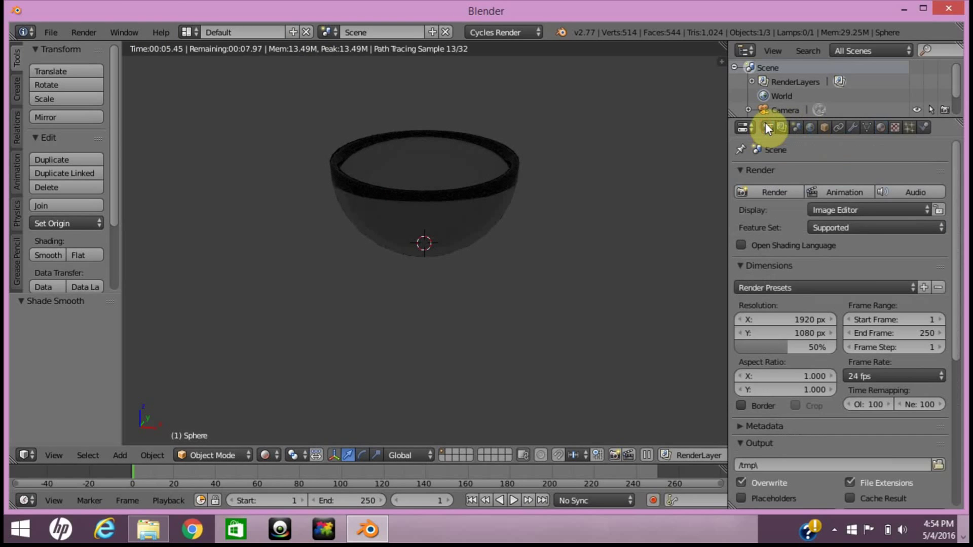
scroll(872, 253, down, 3)
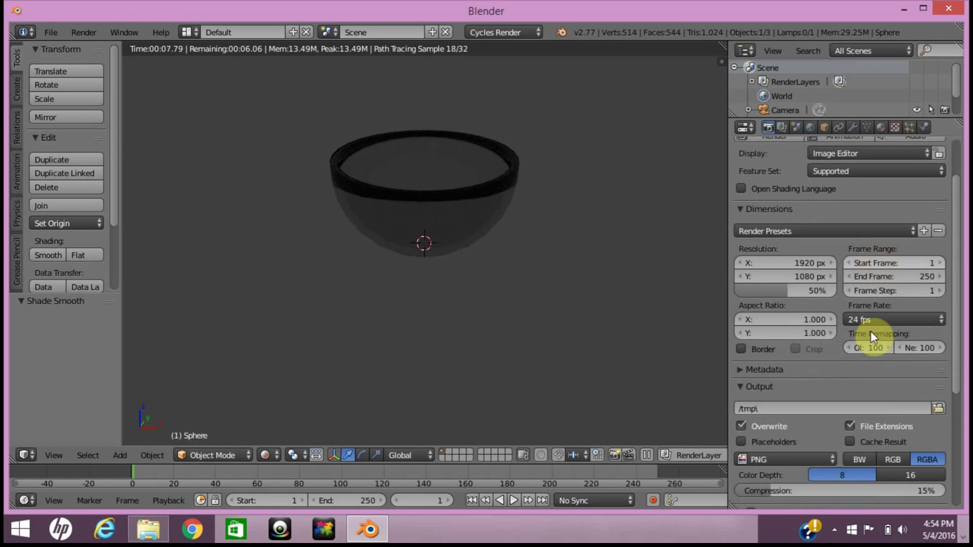
scroll(896, 413, down, 2)
click(812, 432)
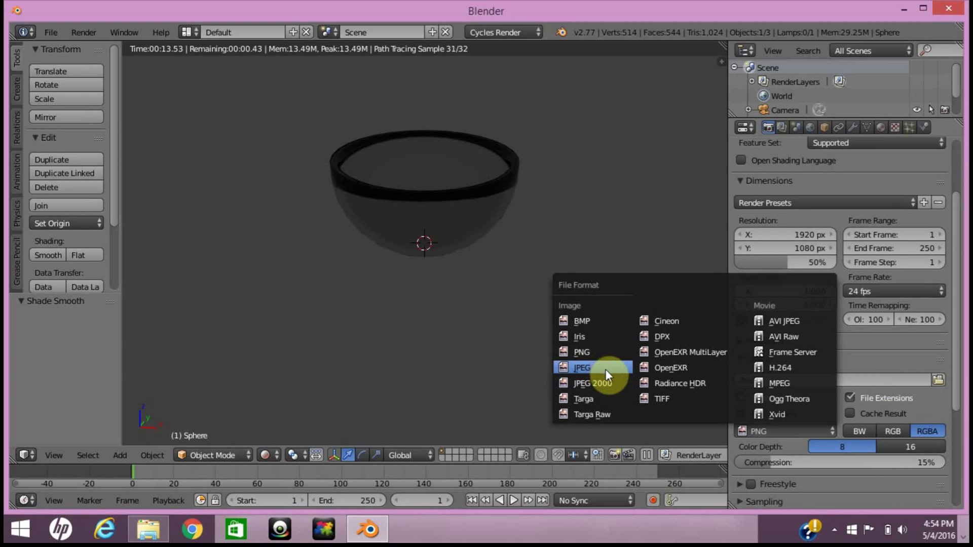
click(692, 262)
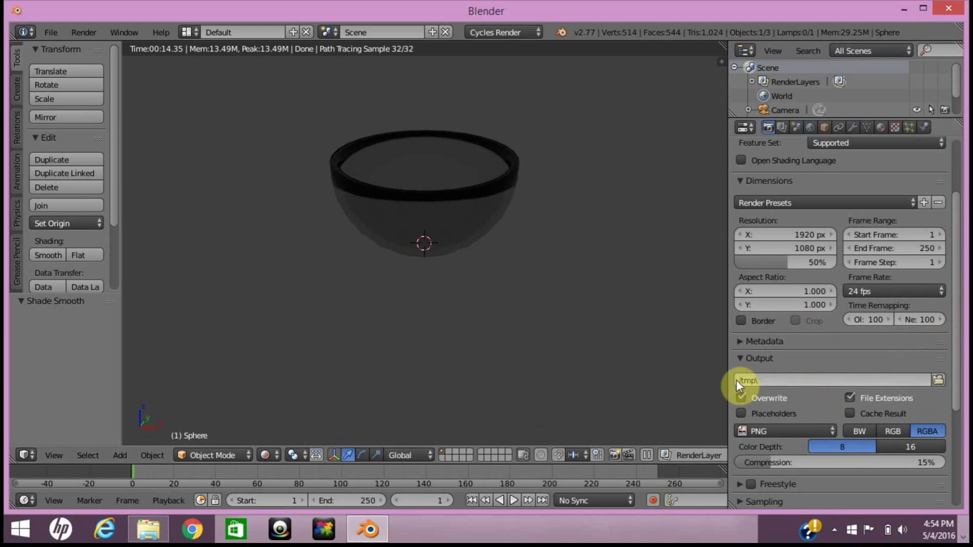